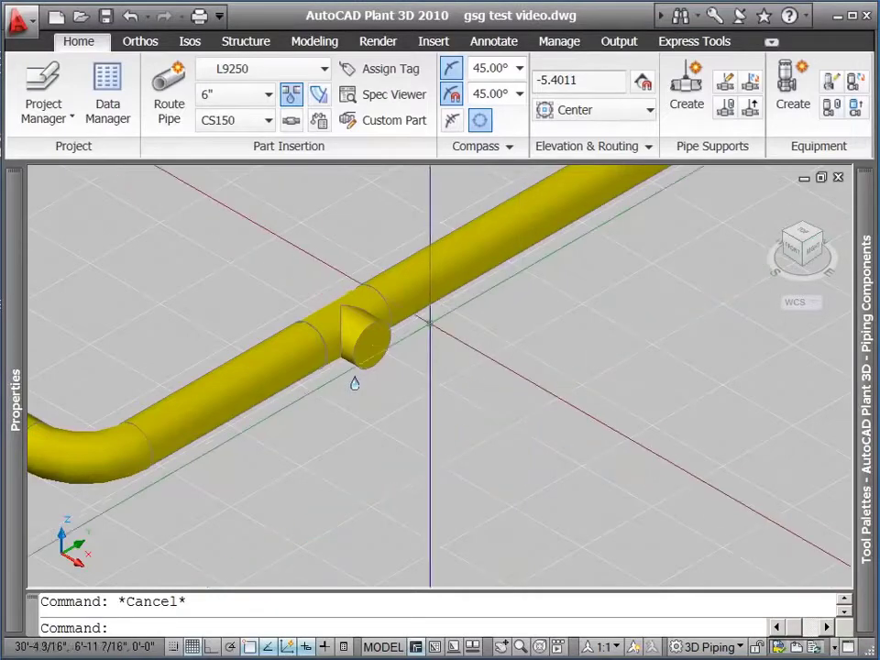
Flip the tee on the yellow header and slide it along the pipe closer to the elbow
left_click(357, 322)
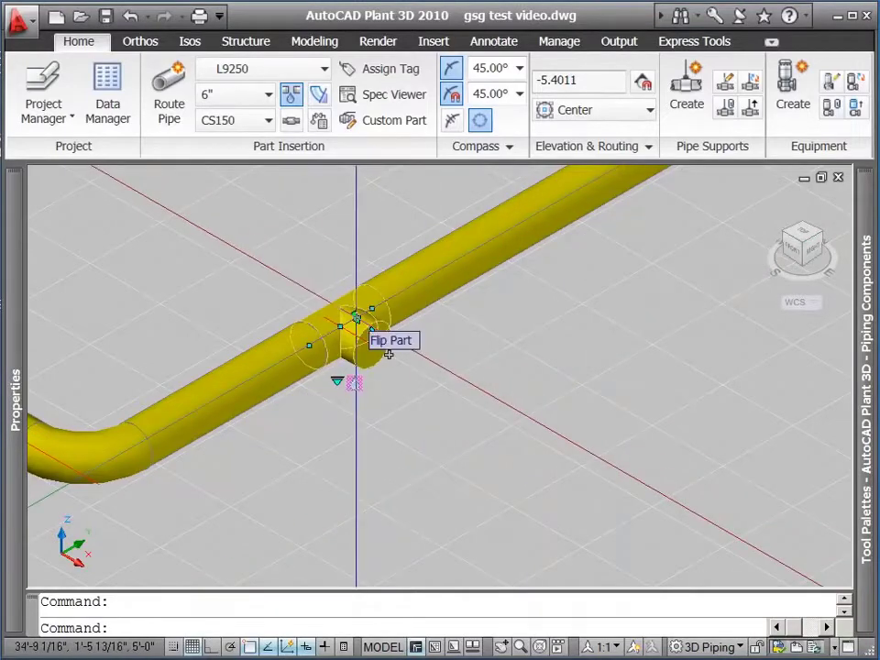
left_click(389, 354)
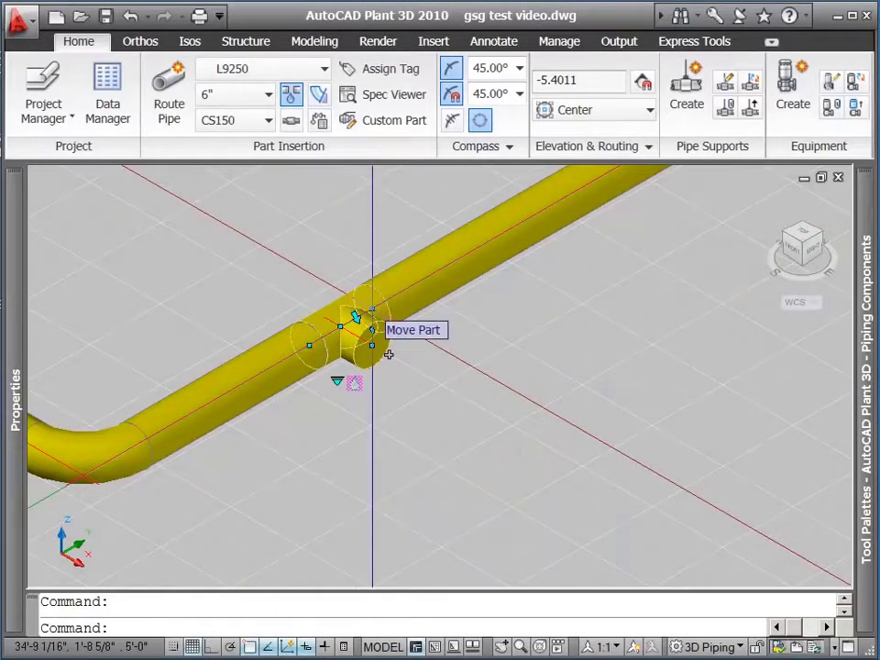
left_click(372, 345)
left_click(487, 278)
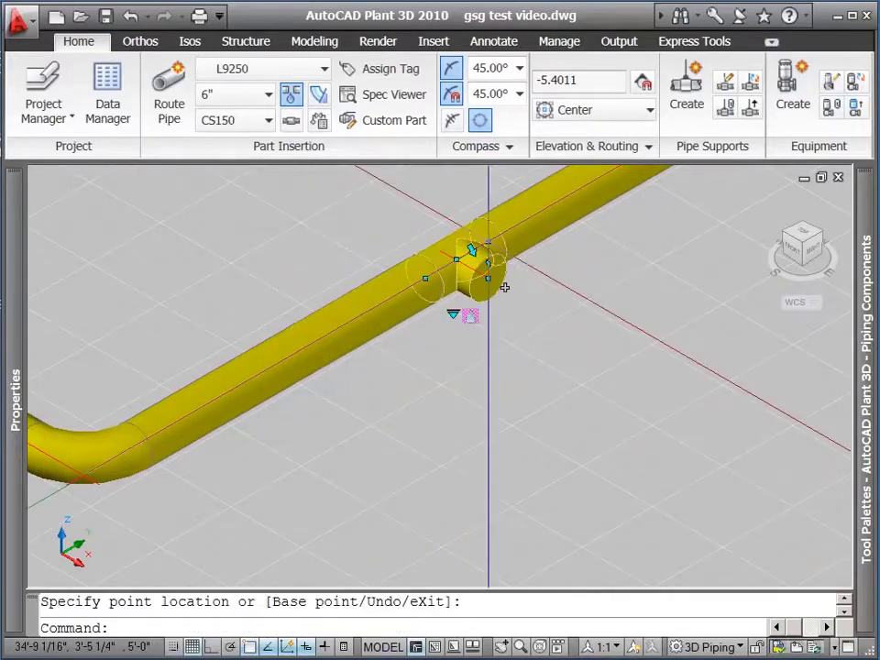
left_click(469, 315)
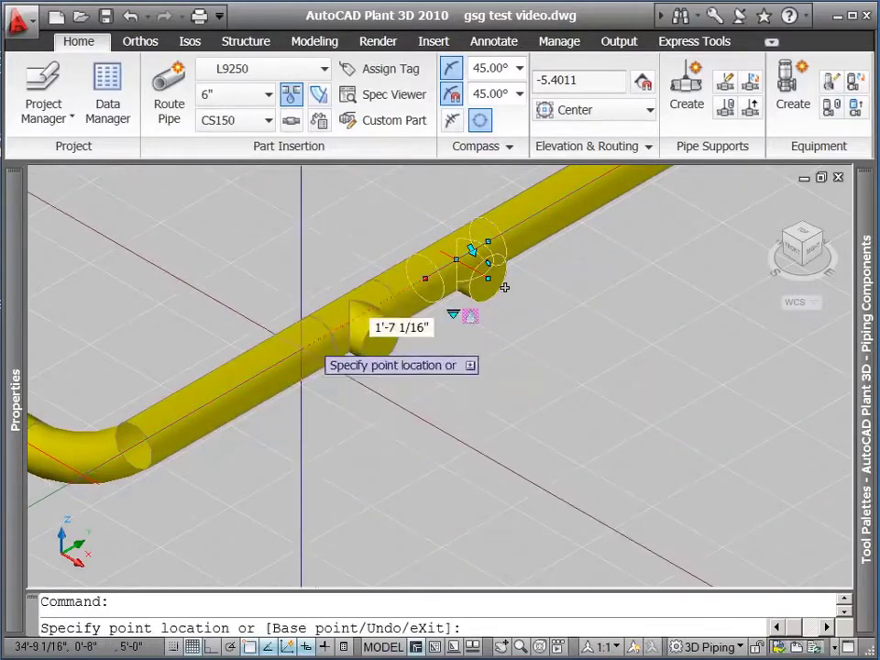
left_click(335, 383)
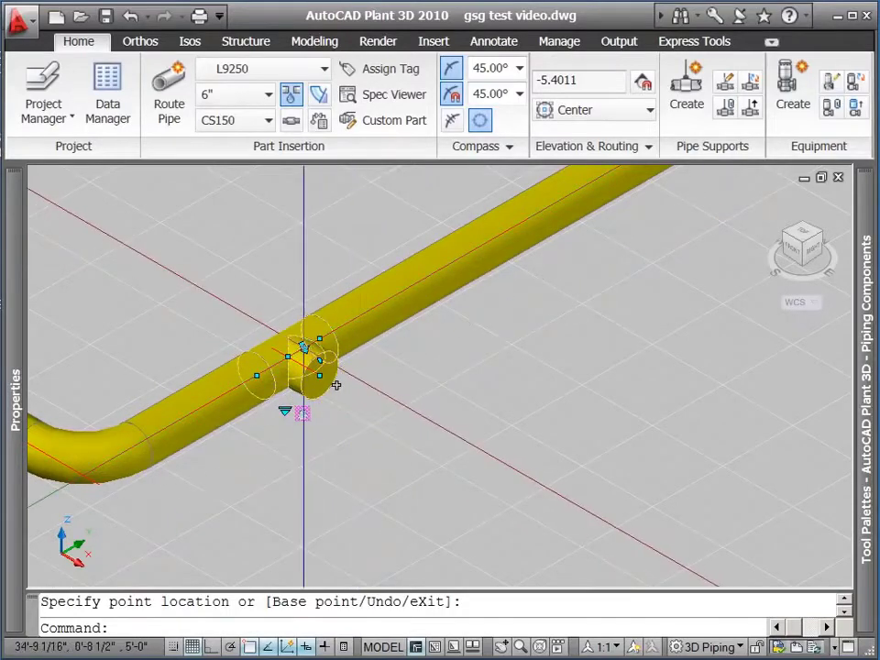
key("Escape")
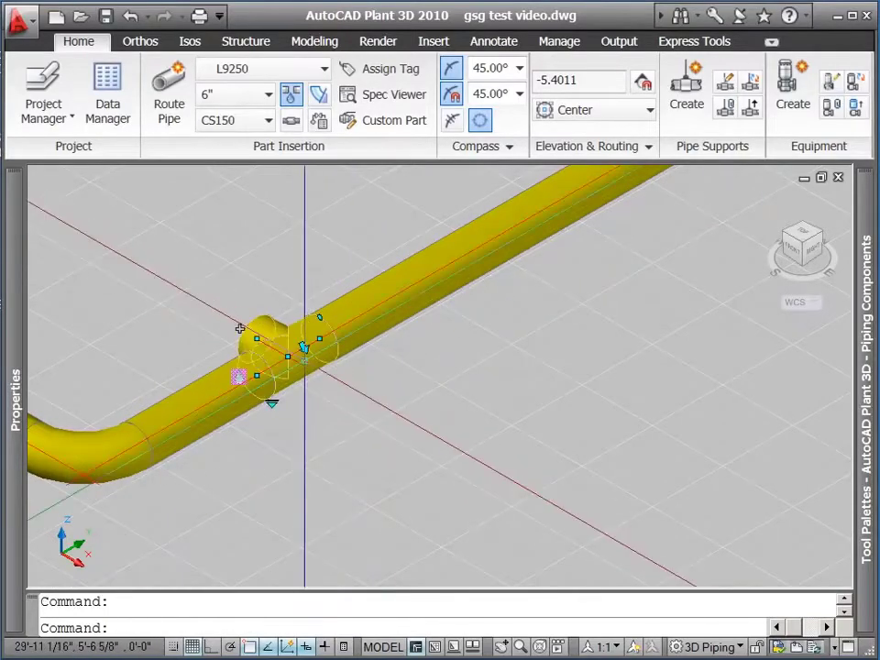
key("Escape")
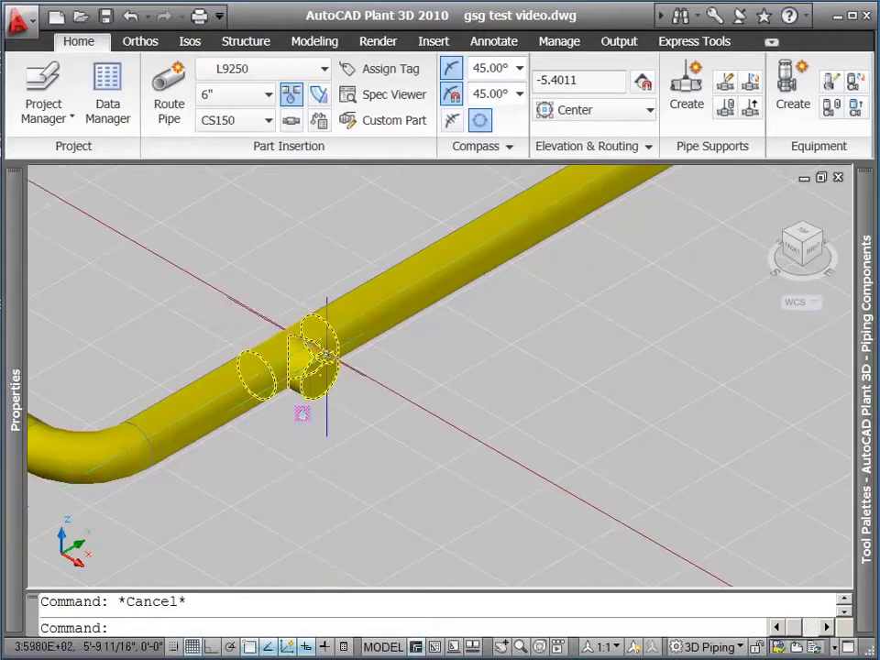
Rotate the tee so its branch points downward
left_click(327, 356)
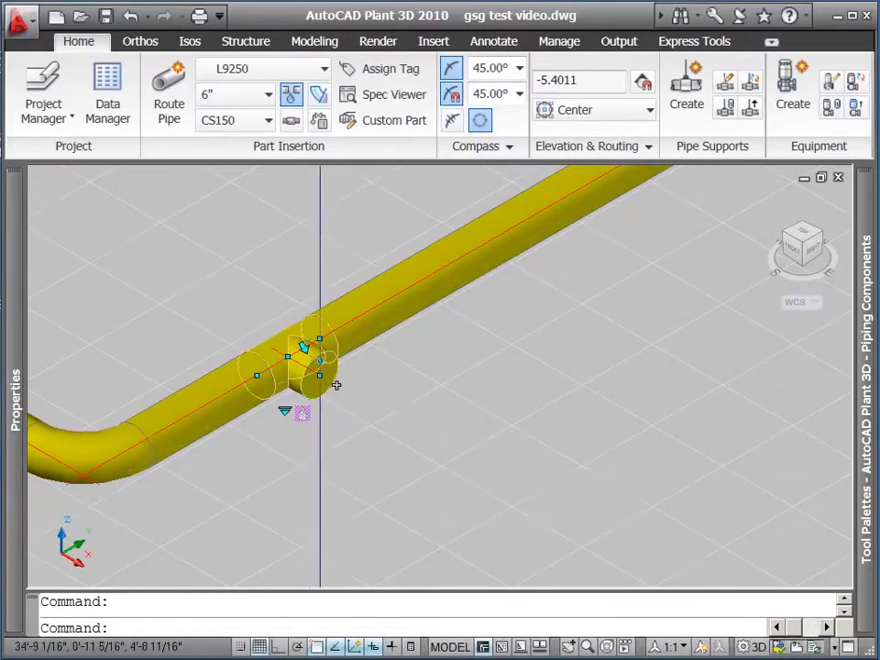
left_click(319, 359)
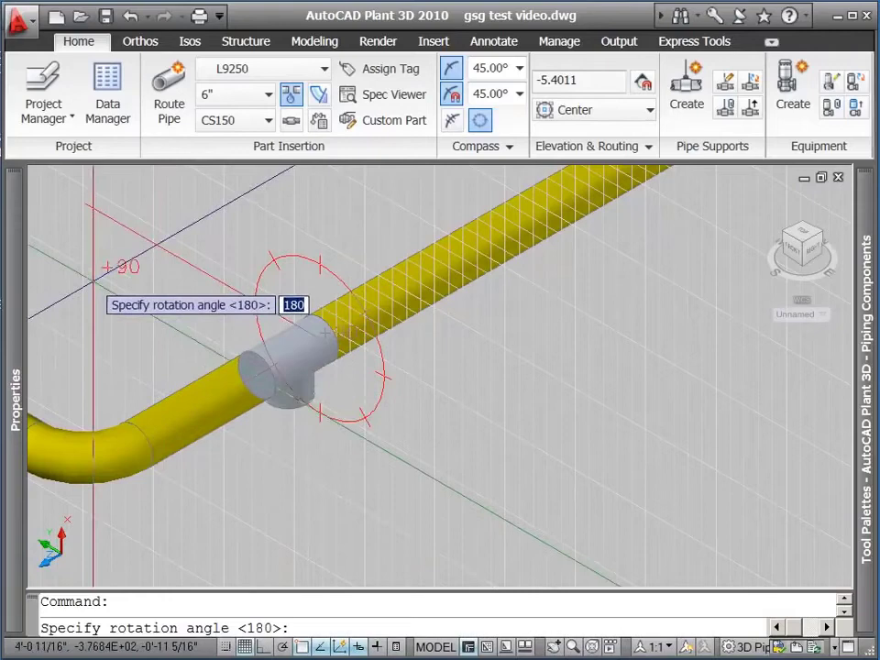
left_click(93, 280)
Substitute the tee with a 6"x4" reducing tee
left_click(308, 367)
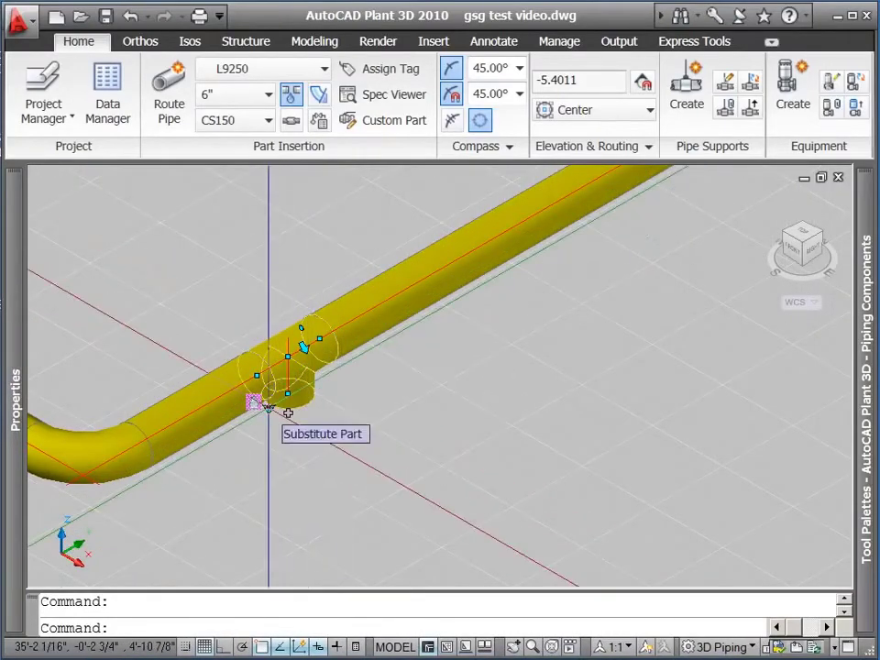
left_click(266, 405)
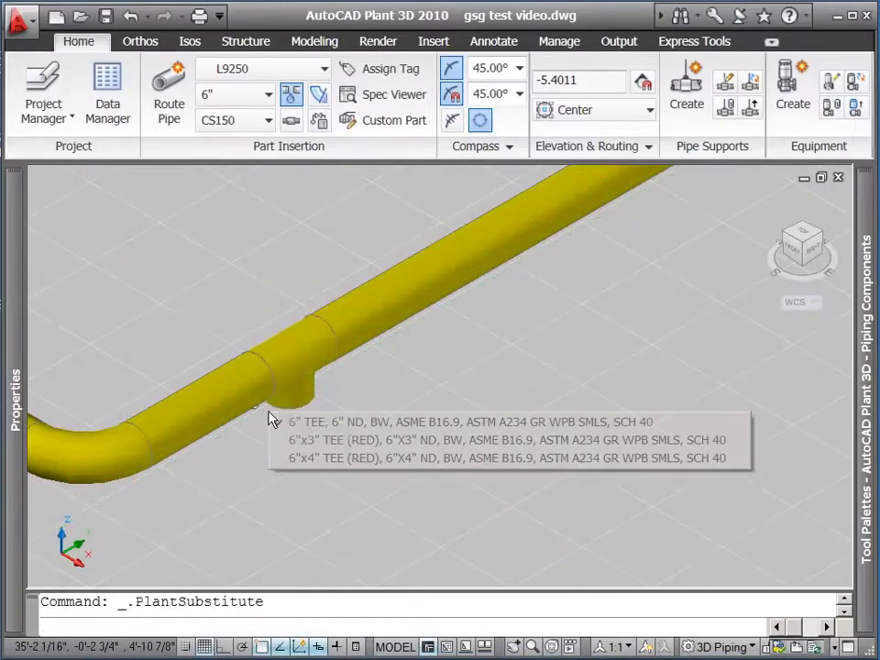
left_click(302, 459)
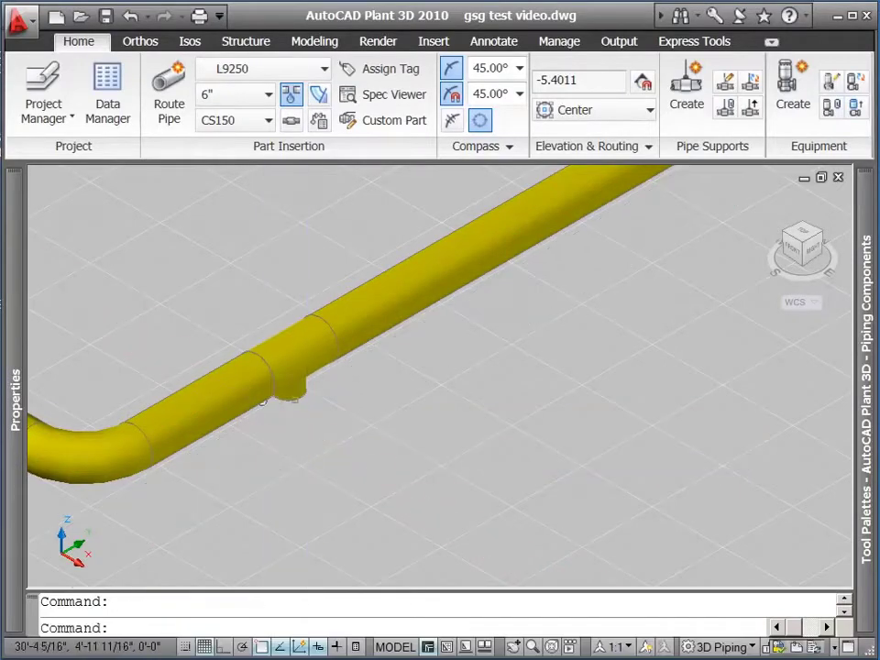
left_click(286, 380)
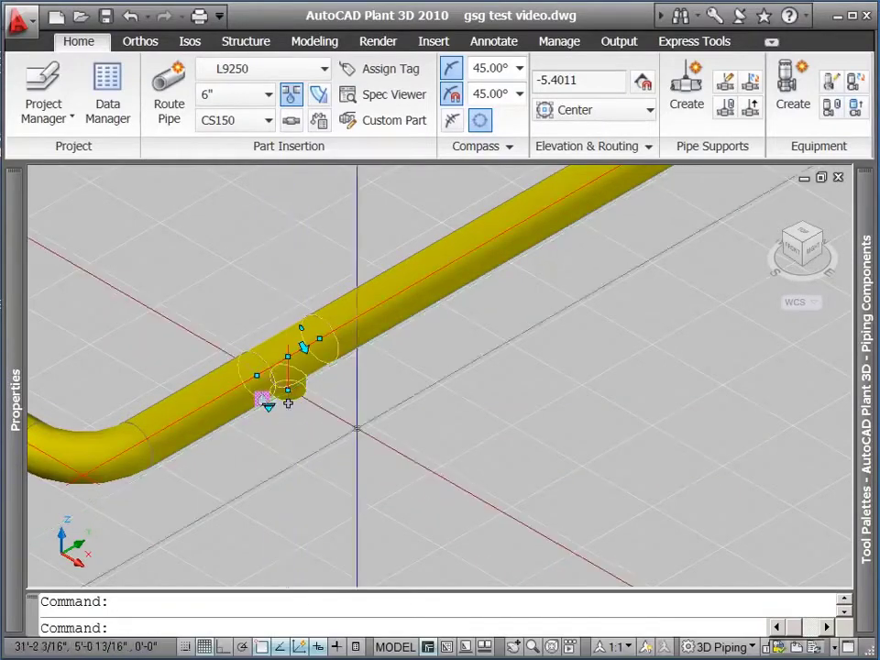
Route a 4" pipe vertically down from the reducing tee's branch and switch the routing plane
left_click(288, 403)
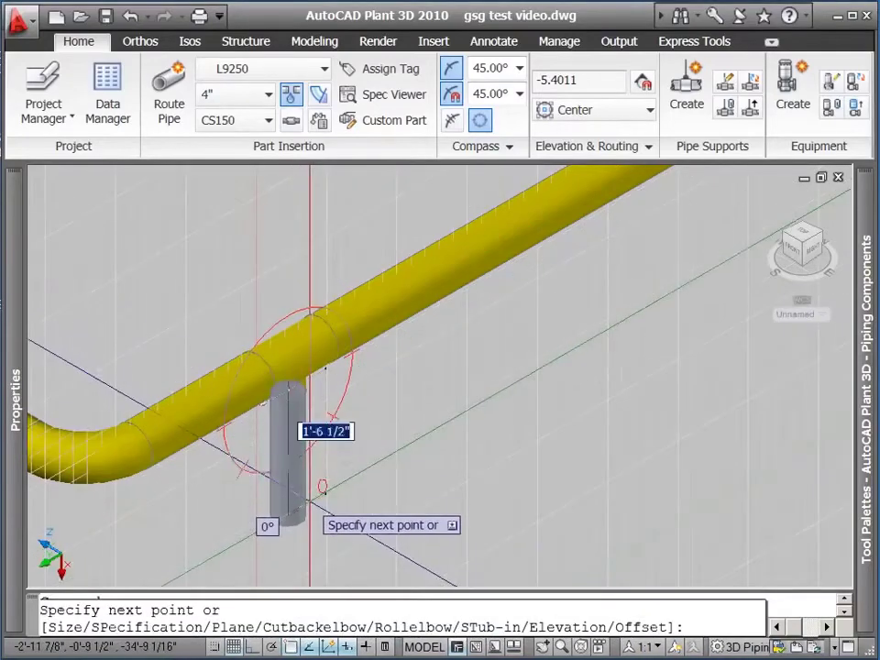
scroll(321, 463, "down", 2)
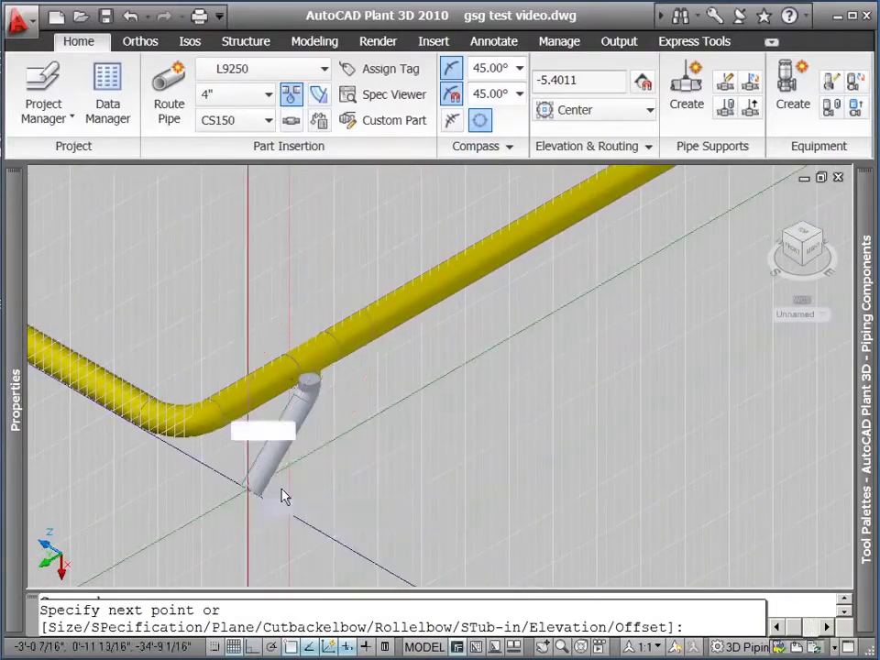
left_click(309, 495)
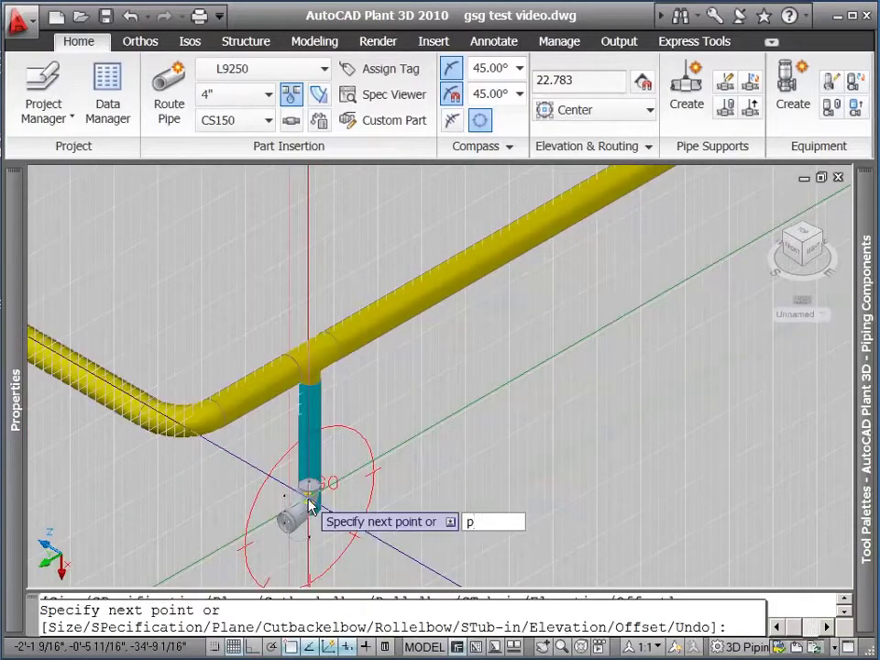
key("Return")
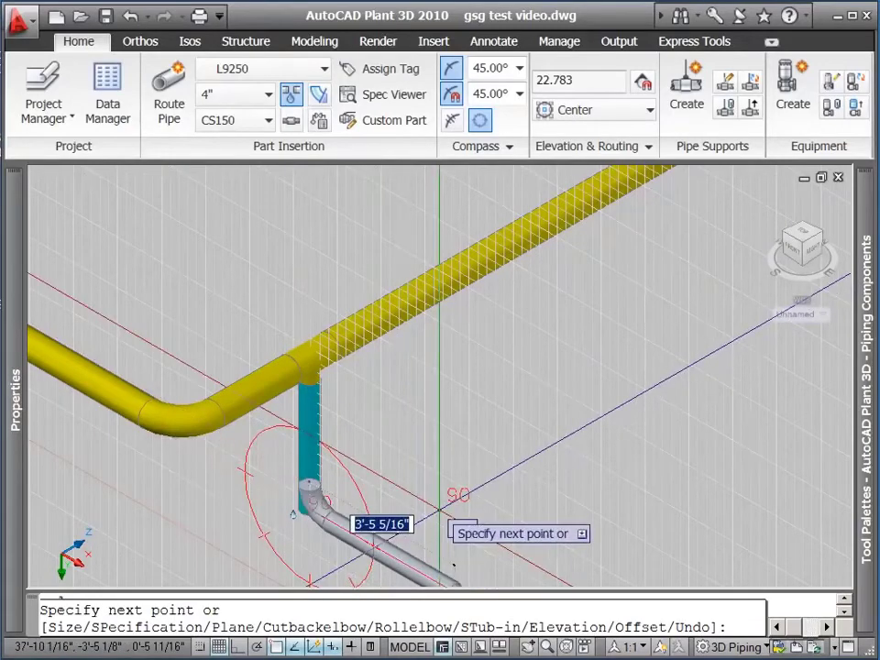
Place a trial elbow and branch segment off the 4" drop, toggling the routing plane
left_click(413, 559)
type("pla")
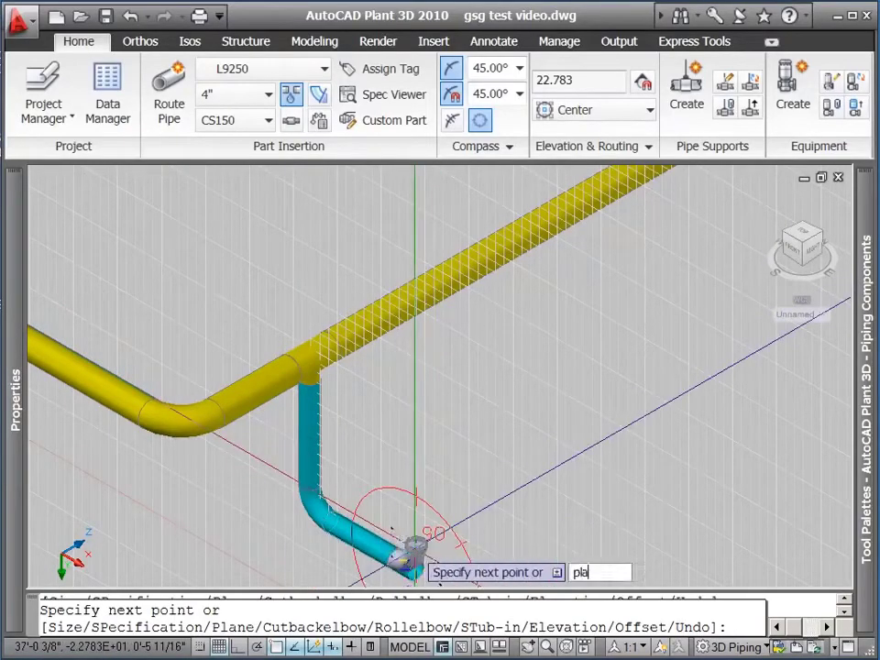
type("ne")
key("Return")
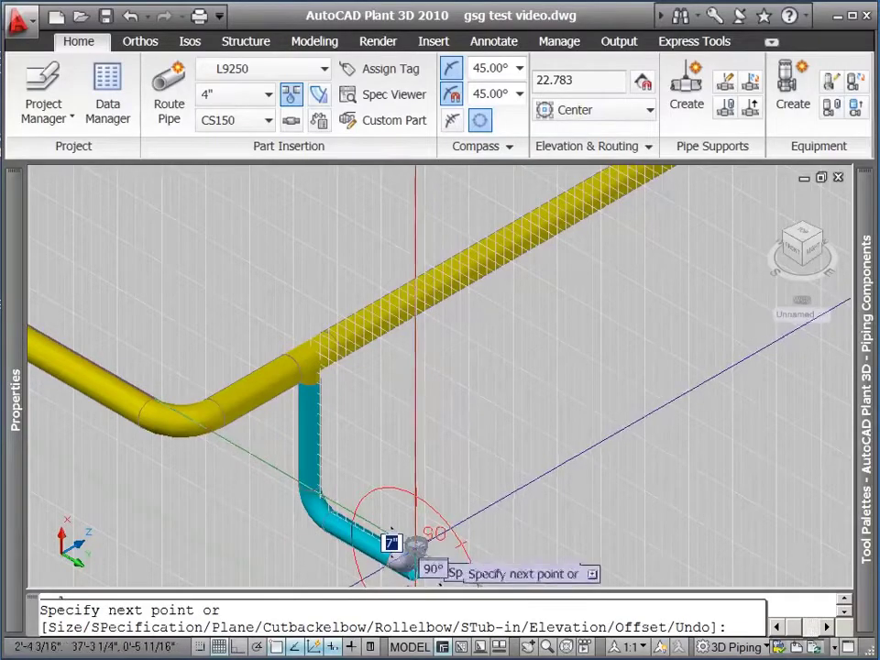
middle_click_drag(417, 569, 356, 463)
type("p")
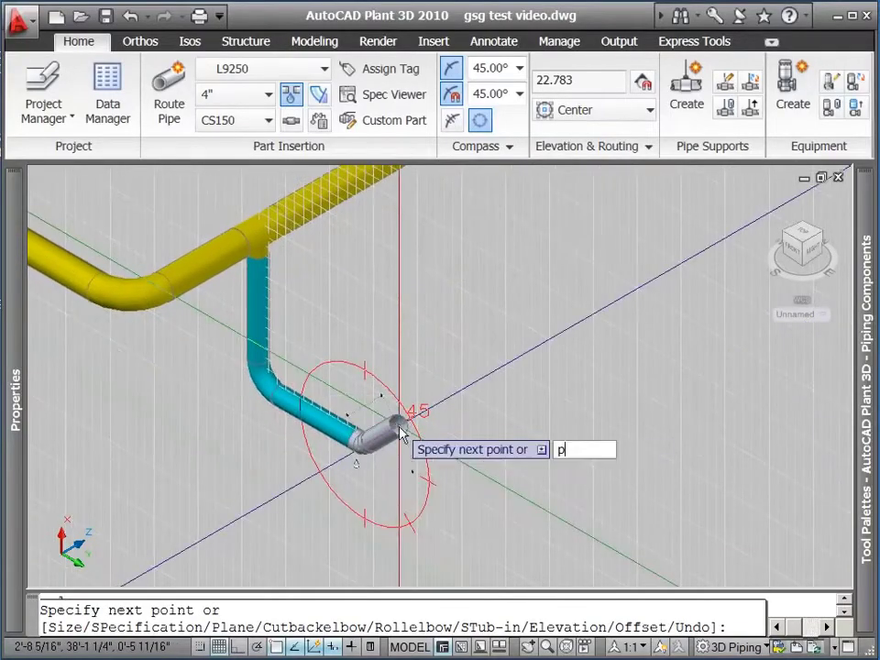
key("Return")
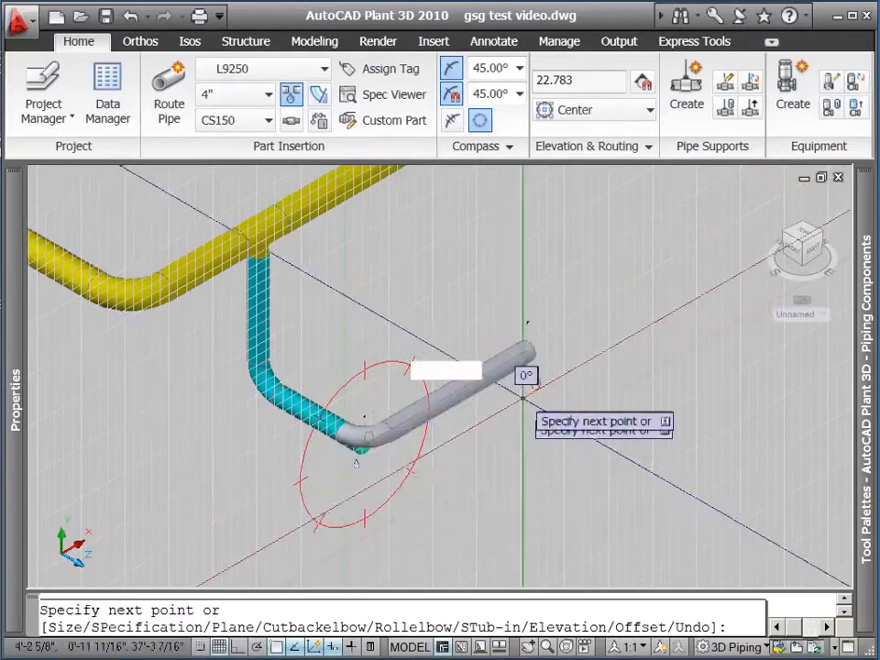
left_click(525, 348)
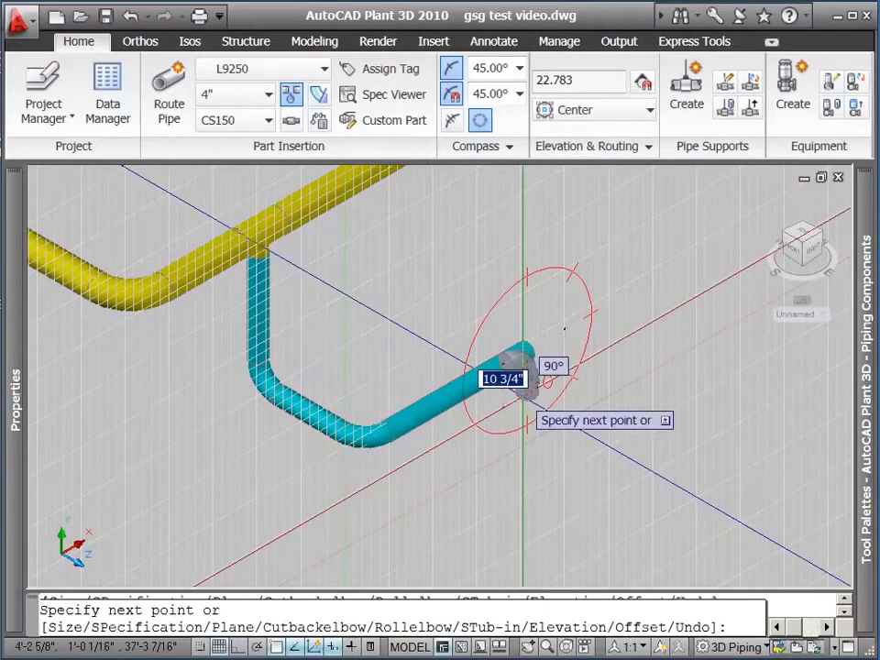
Undo the trial segments back to the vertical drop and switch the routing plane again
type("und")
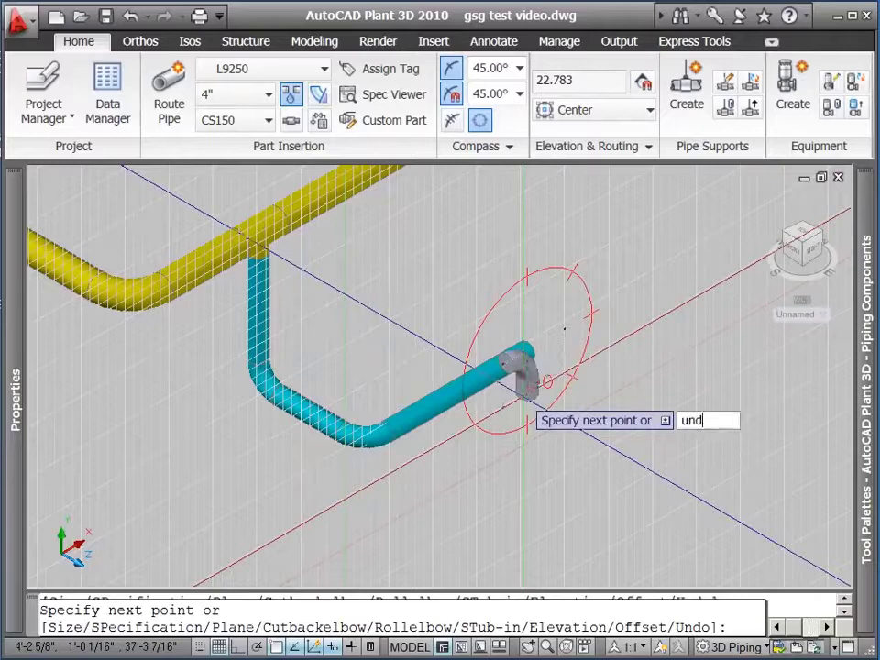
type("o")
key("Return")
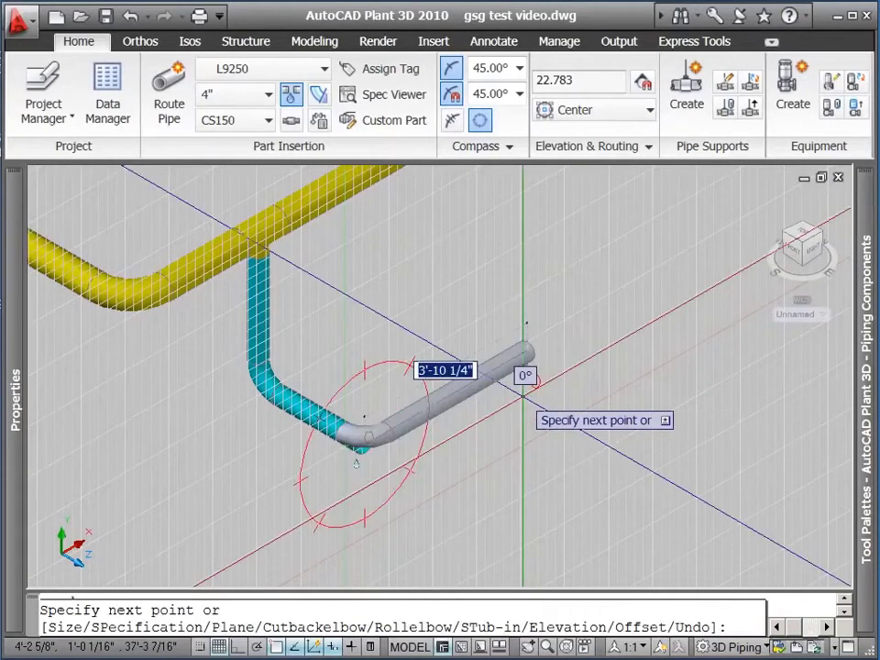
type("u")
key("Return")
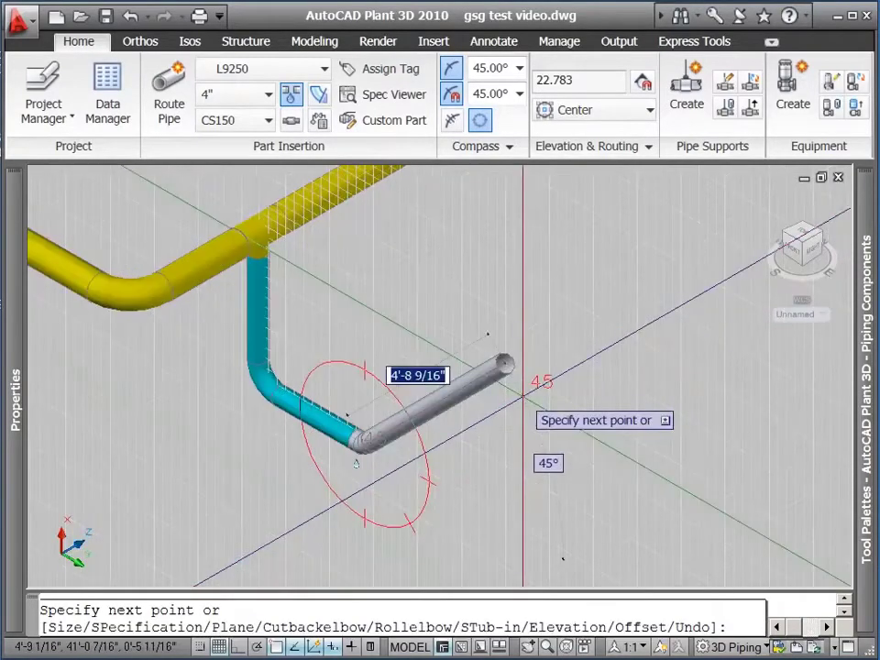
type("u")
key("Return")
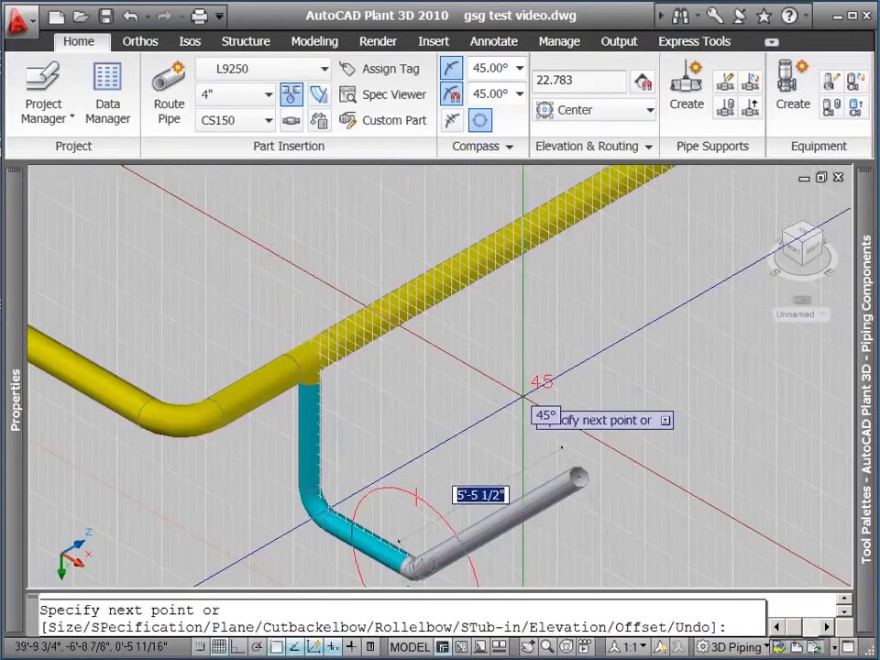
type("u")
key("Return")
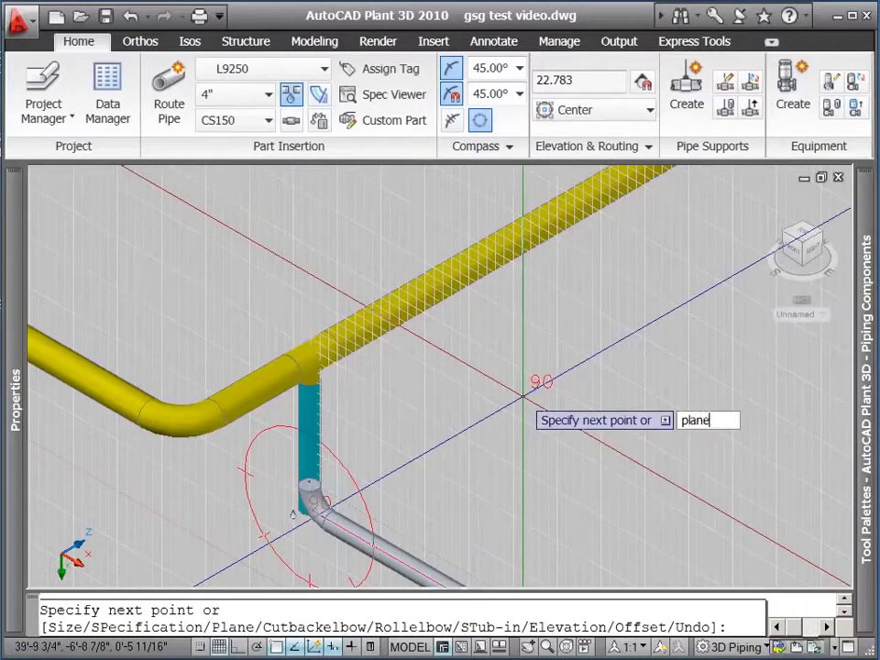
key("Return")
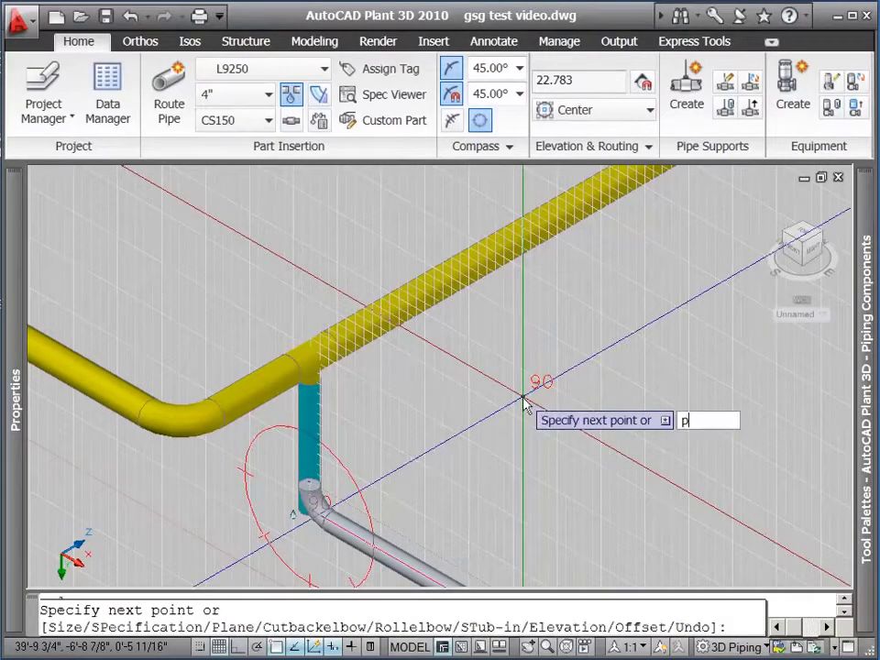
type("p")
key("Return")
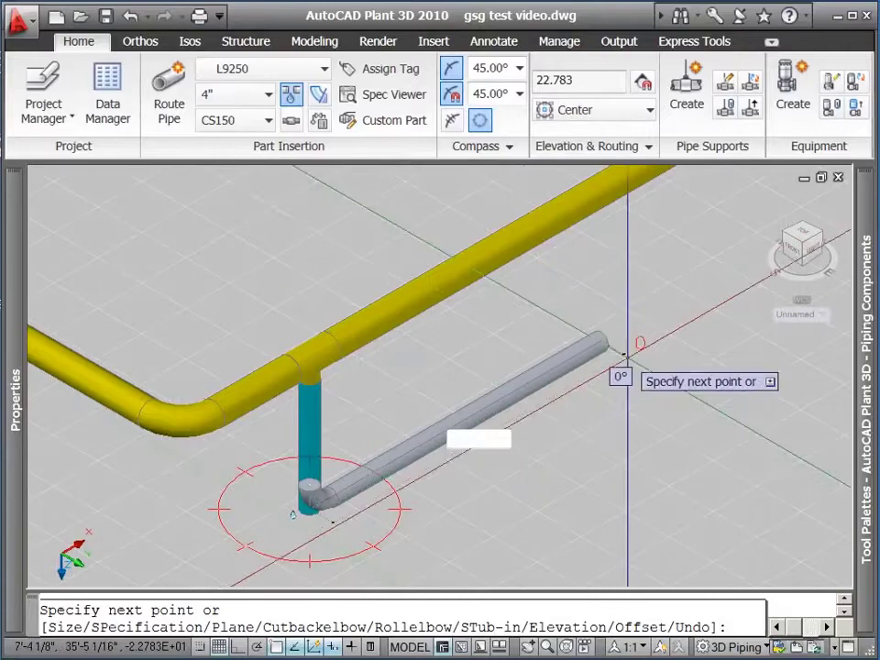
Finish the 4" bypass with a 45° leg and a vertical rise tying into the header tee
scroll(624, 348, "down", 3)
middle_click_drag(646, 340, 270, 491)
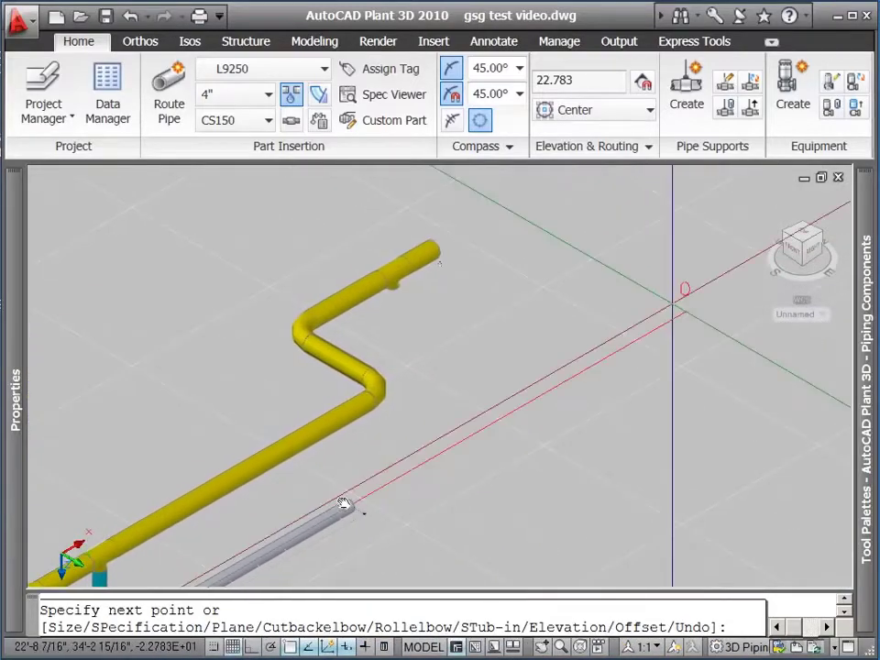
left_click(466, 326)
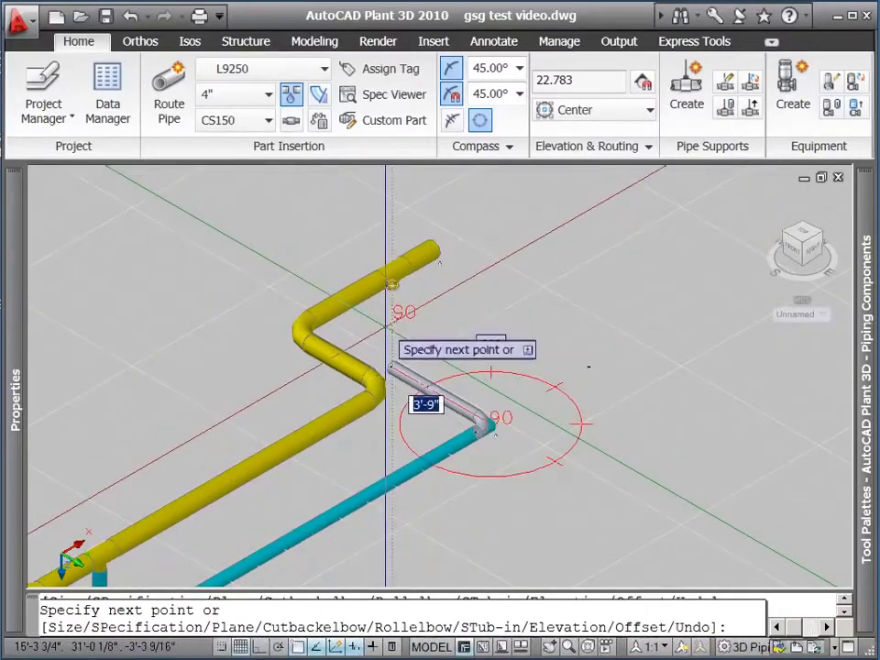
left_click(392, 368)
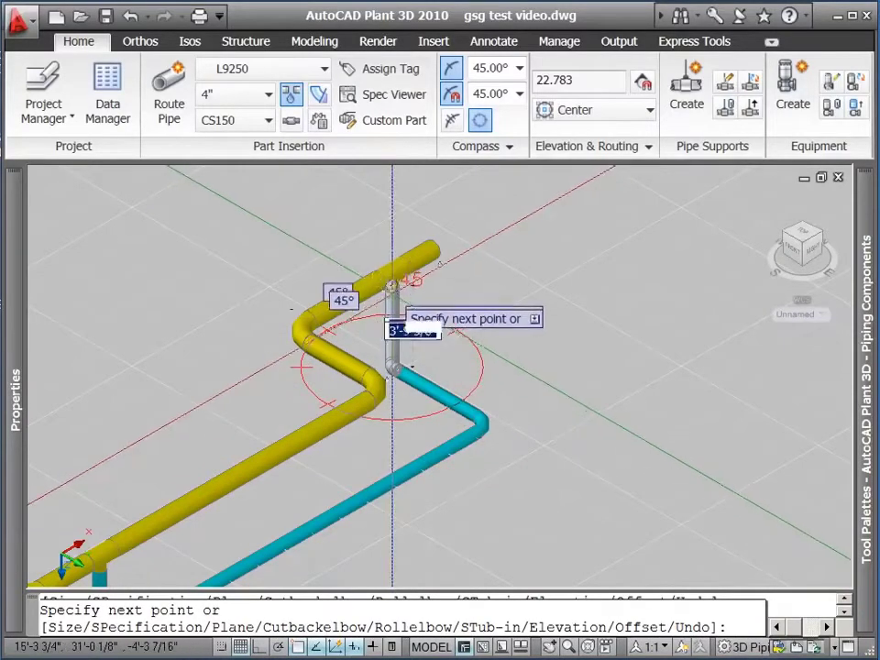
type("p")
key("Return")
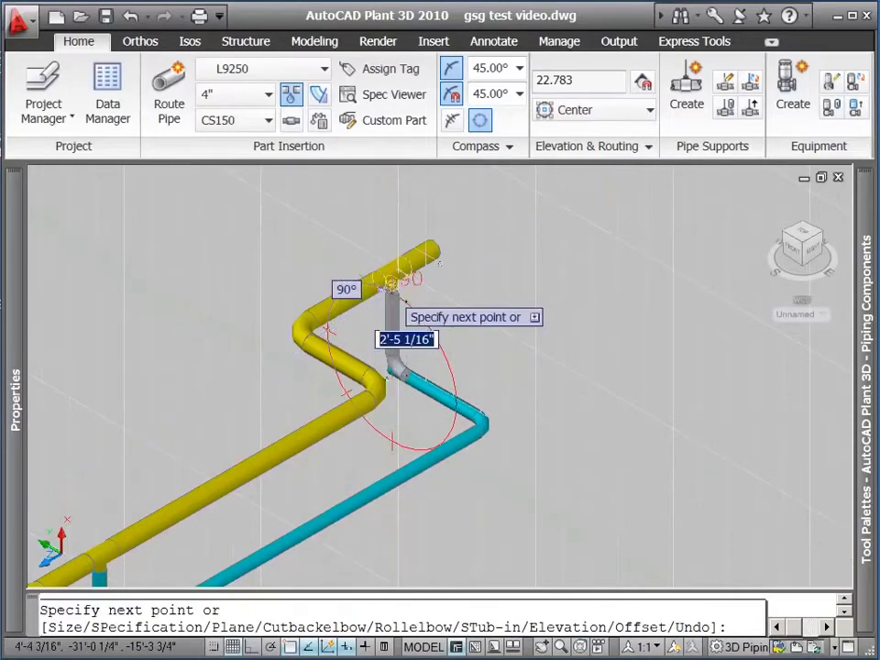
left_click(393, 274)
key("Return")
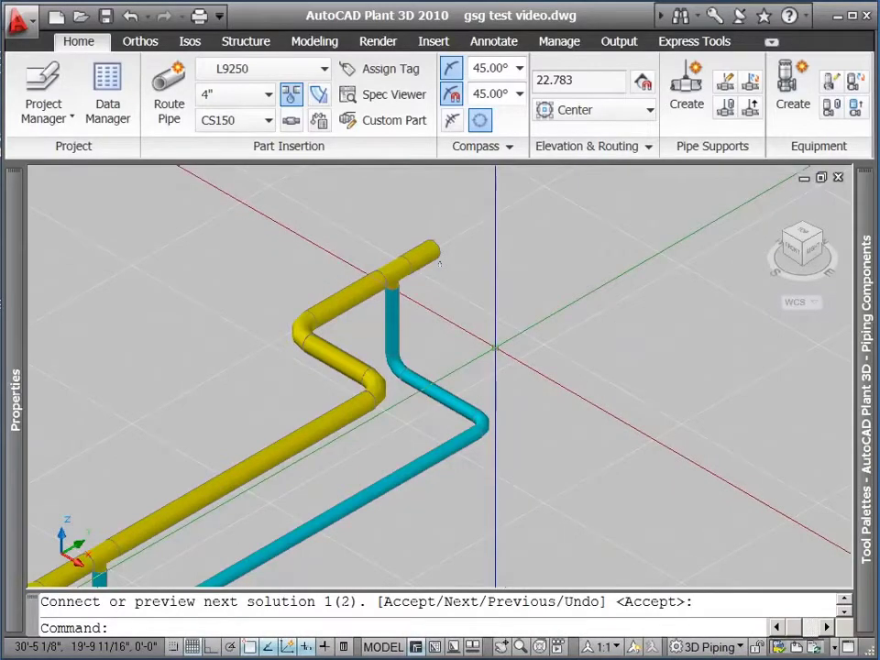
Continue routing the yellow 6" pipe from its open end, snapping toward the tank nozzle node
scroll(484, 298, "down", 3)
middle_click_drag(491, 299, 393, 448)
key("Return")
left_click(357, 428)
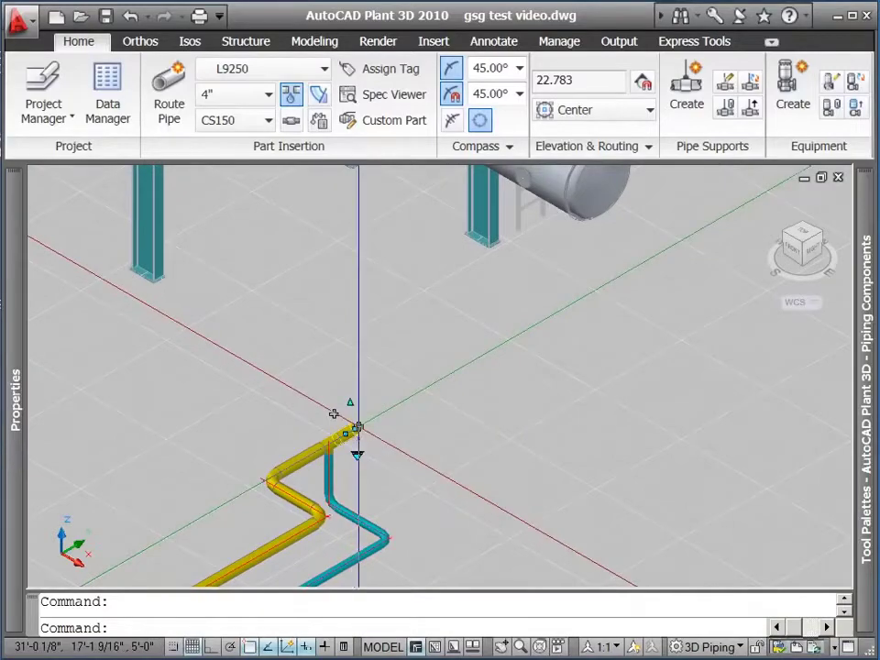
double_click(333, 413)
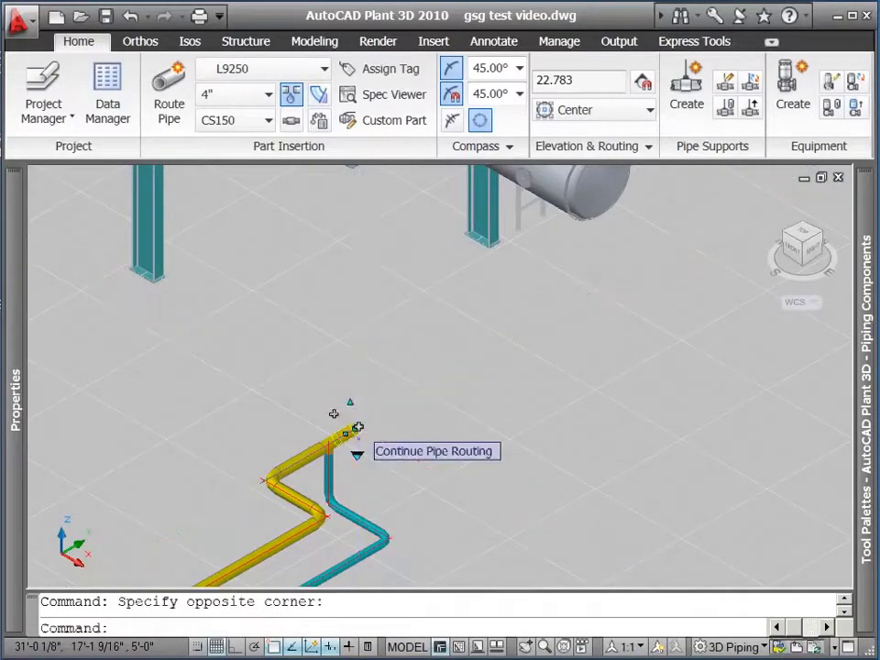
left_click(357, 428)
middle_click_drag(500, 291, 516, 408)
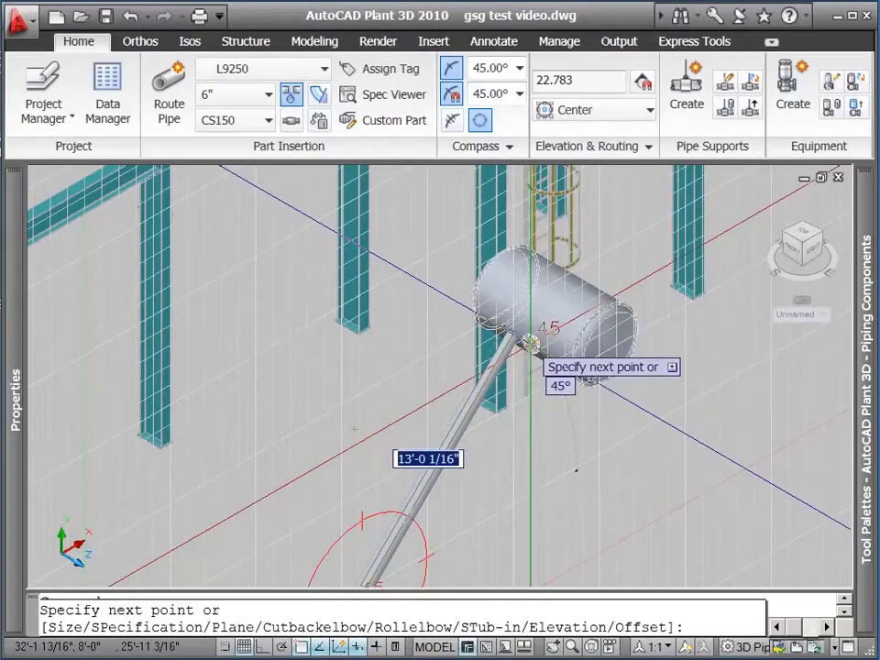
type("de")
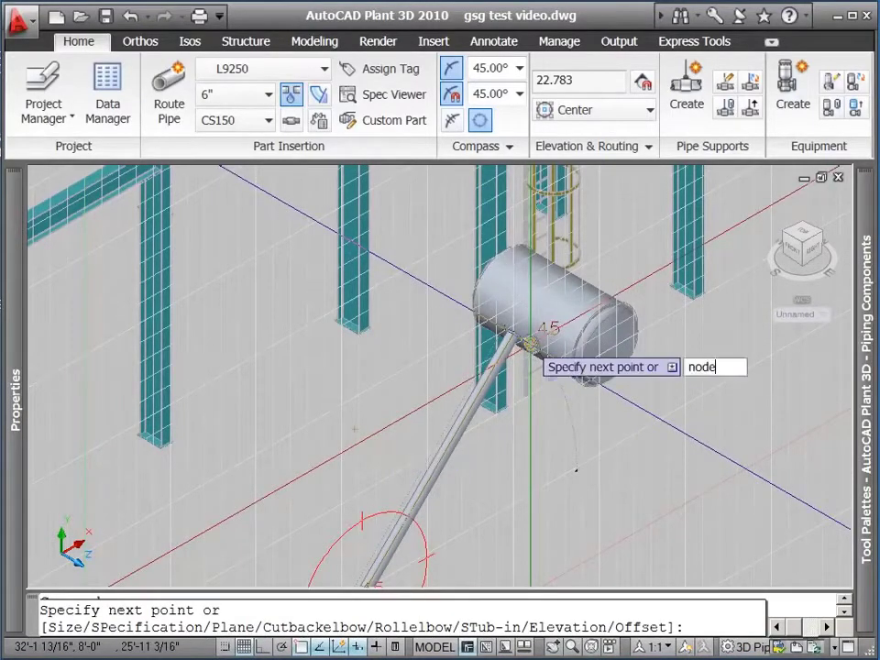
key("Return")
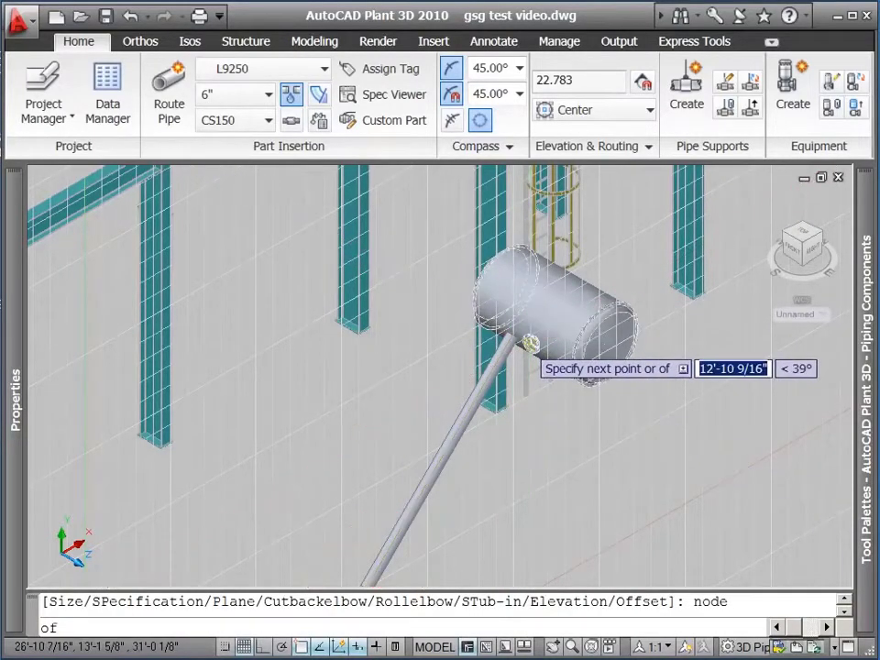
End the 6" run at the tank nozzle and preview the first autoroute solutions
left_click(530, 348)
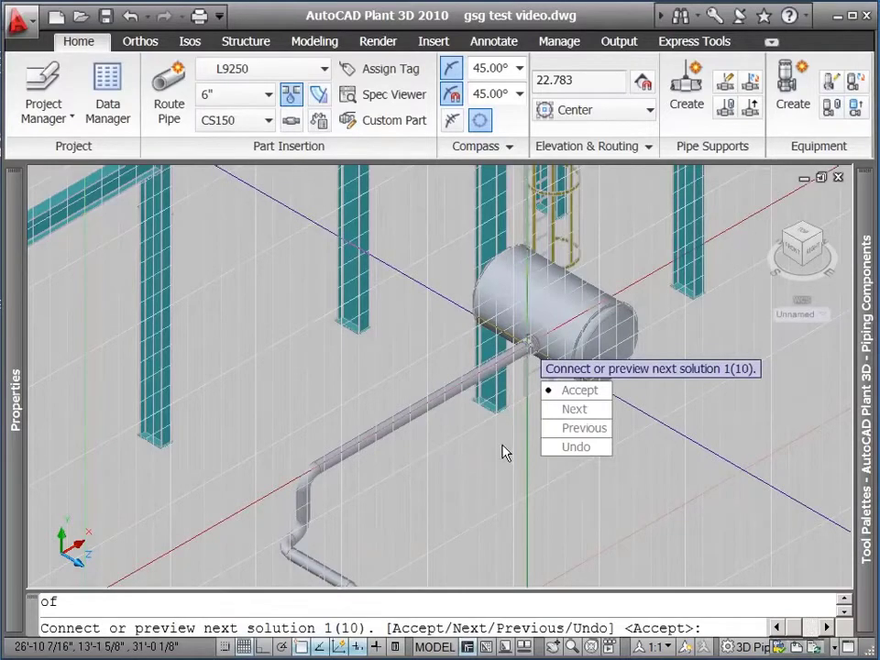
left_click(574, 409)
left_click(574, 409)
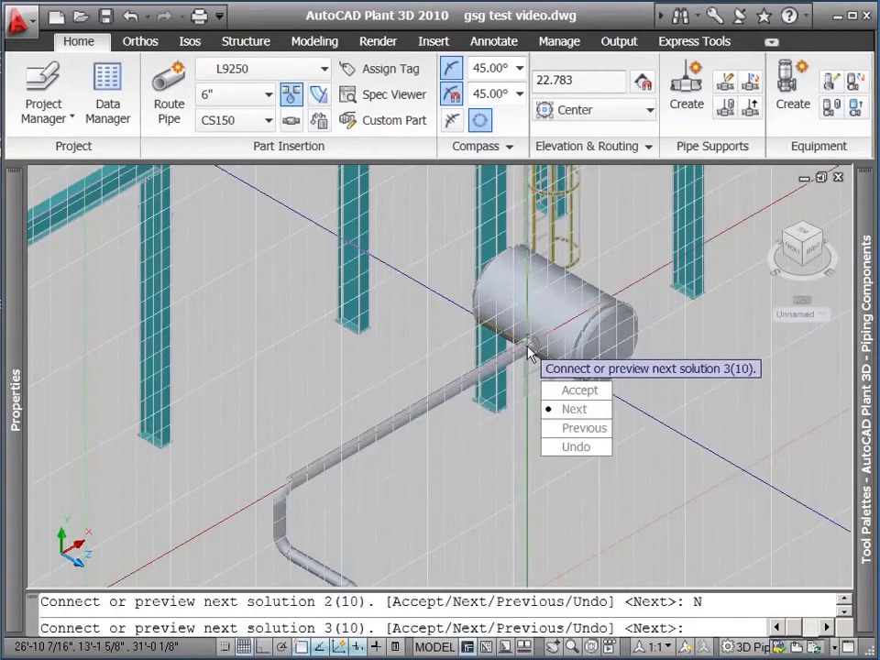
left_click(574, 408)
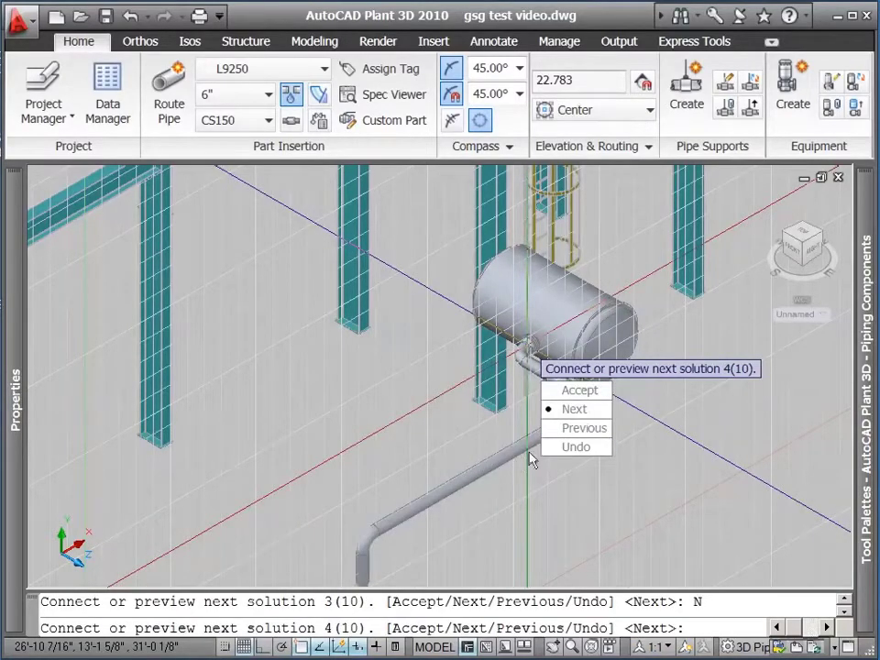
middle_click_drag(421, 446, 379, 377)
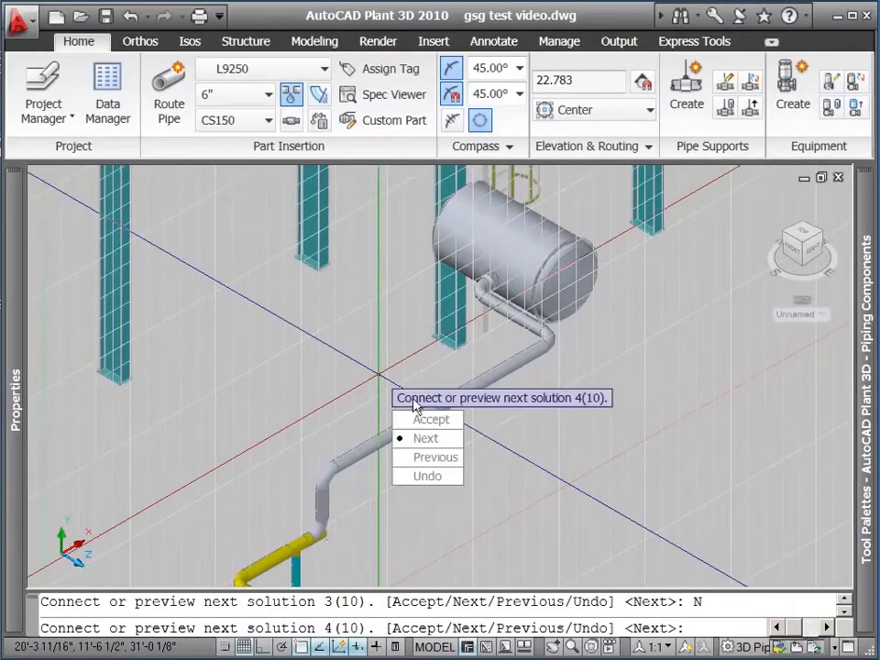
Cycle through the remaining routes and accept solution 2 of 10
left_click(430, 444)
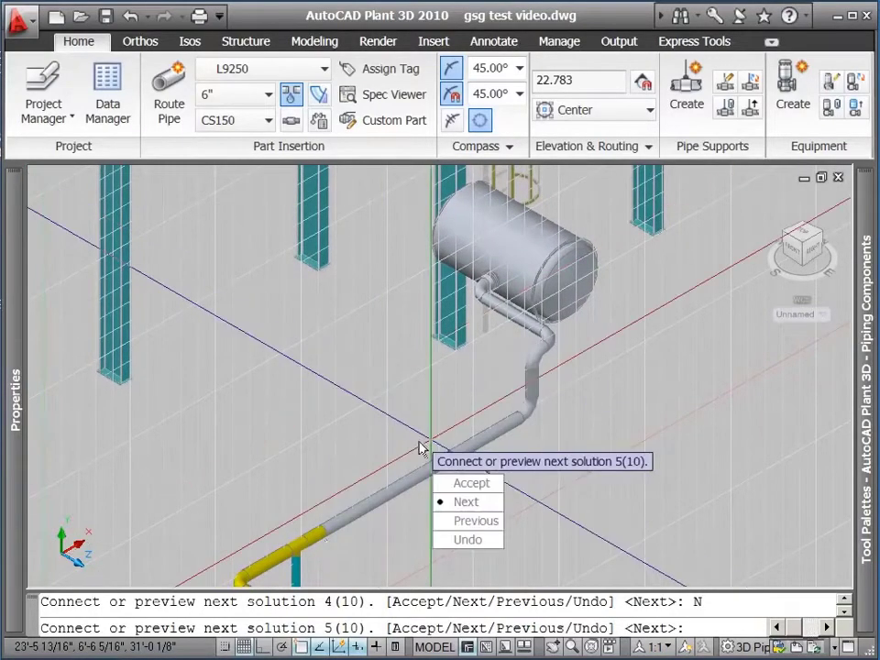
left_click(469, 502)
key("Return")
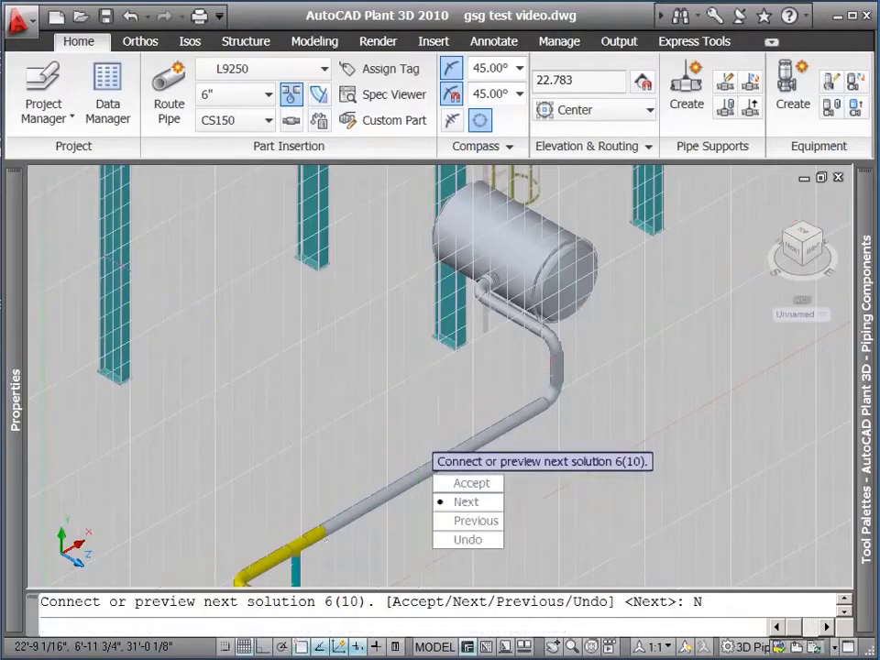
left_click(455, 502)
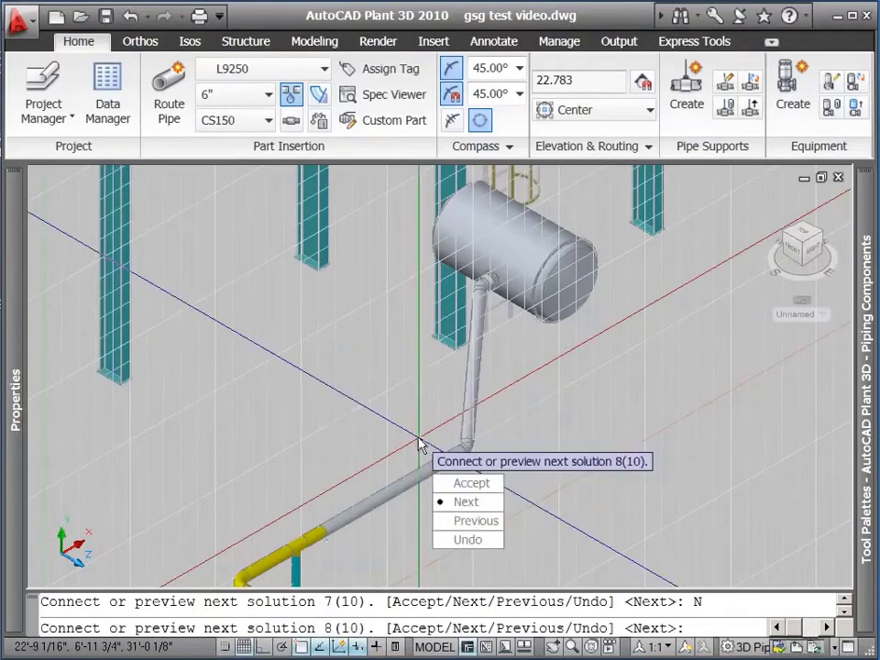
left_click(471, 505)
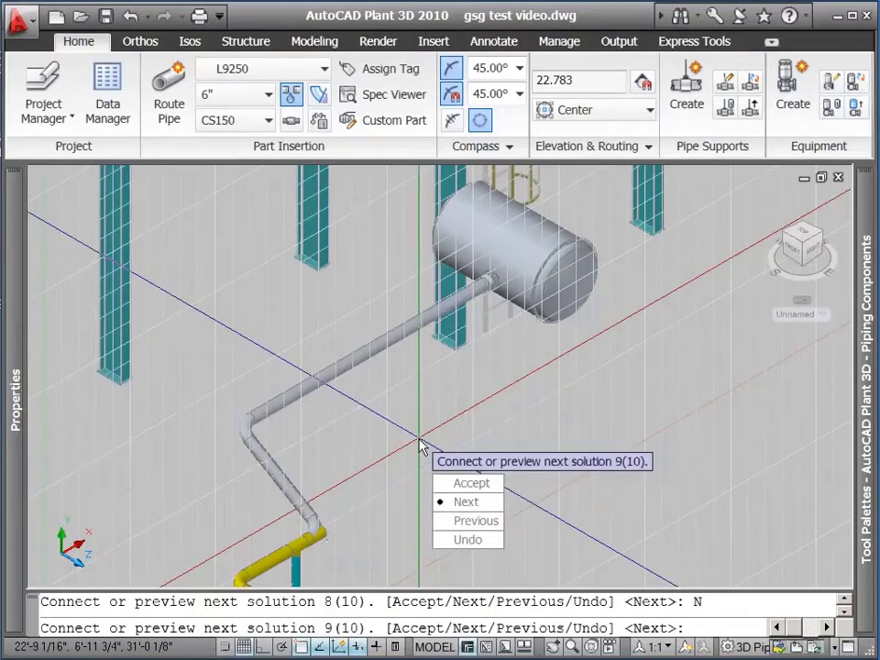
left_click(467, 503)
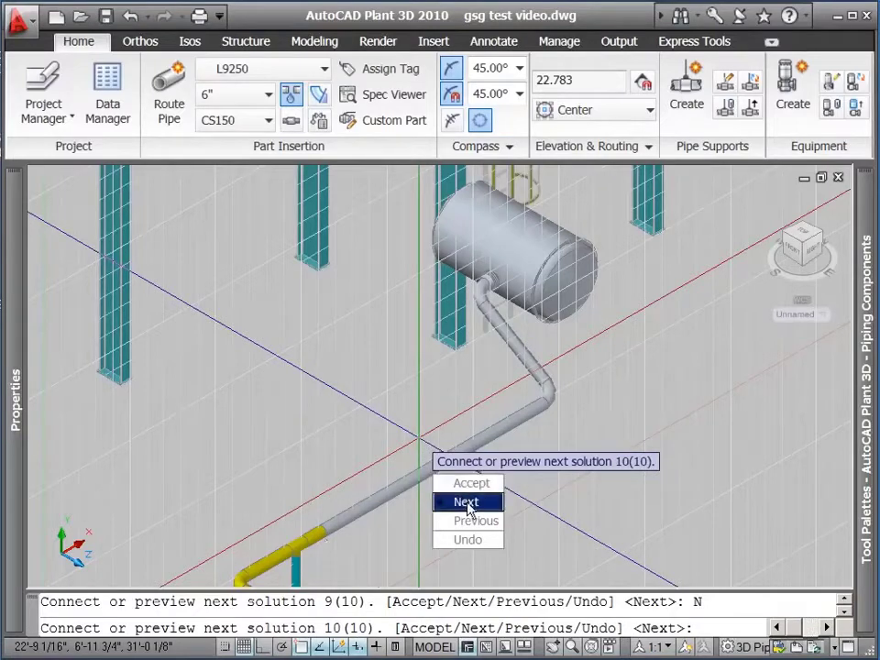
left_click(467, 504)
left_click(463, 504)
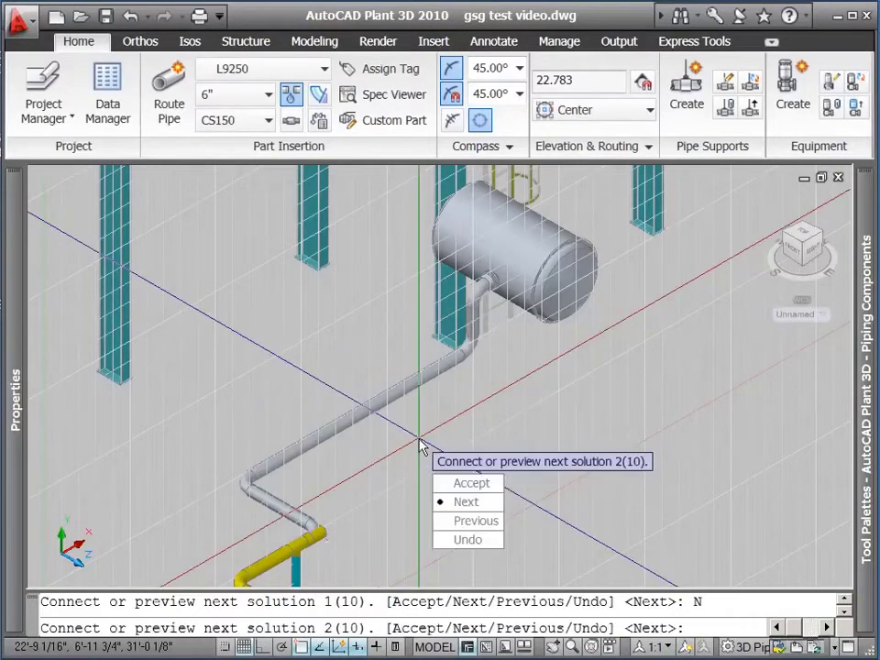
left_click(465, 484)
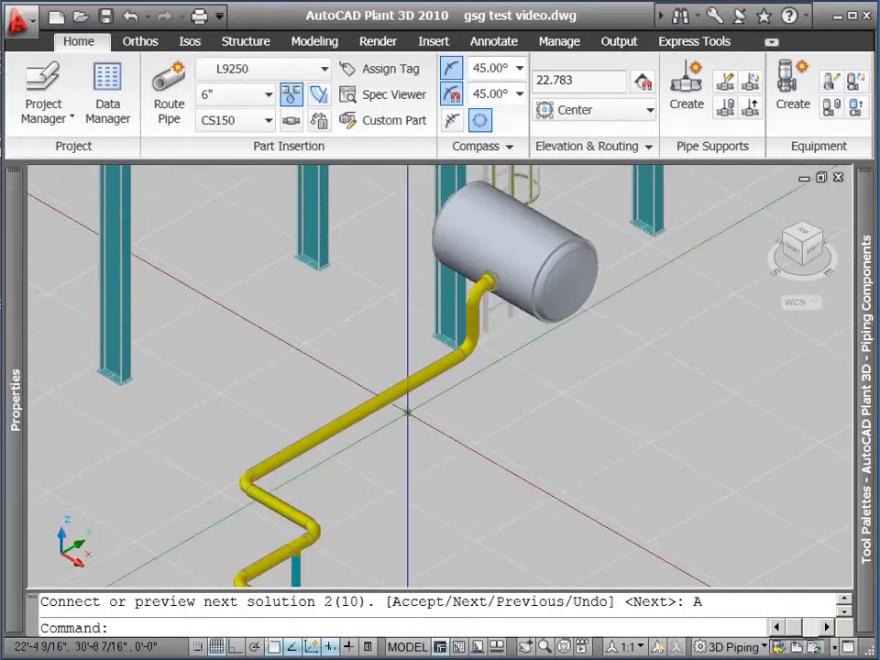
Insert a CS150 Gate Valve,FL,RF on the 6" line near the tank, handwheel rotated upright
scroll(449, 397, "up", 5)
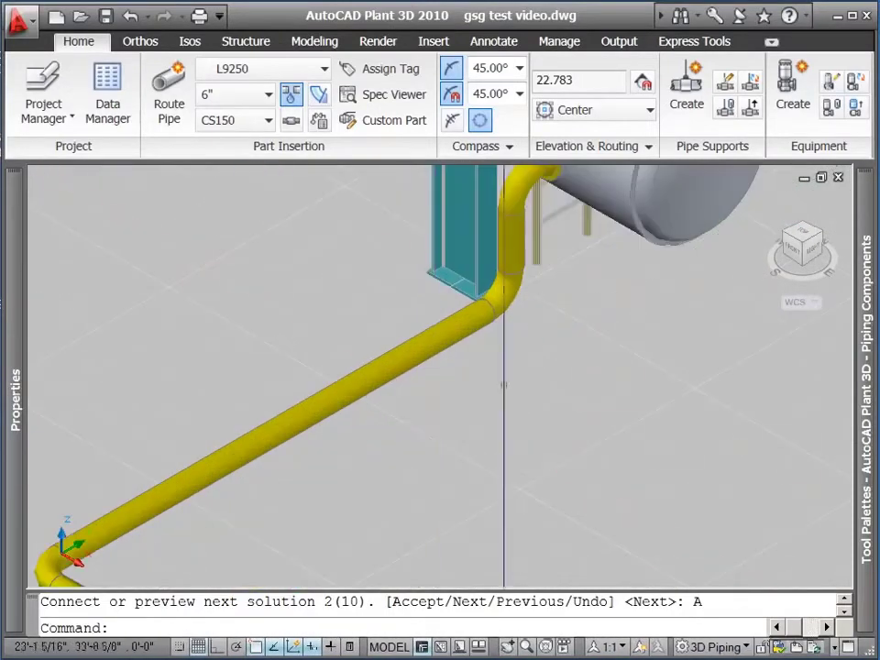
mouse_move(871, 357)
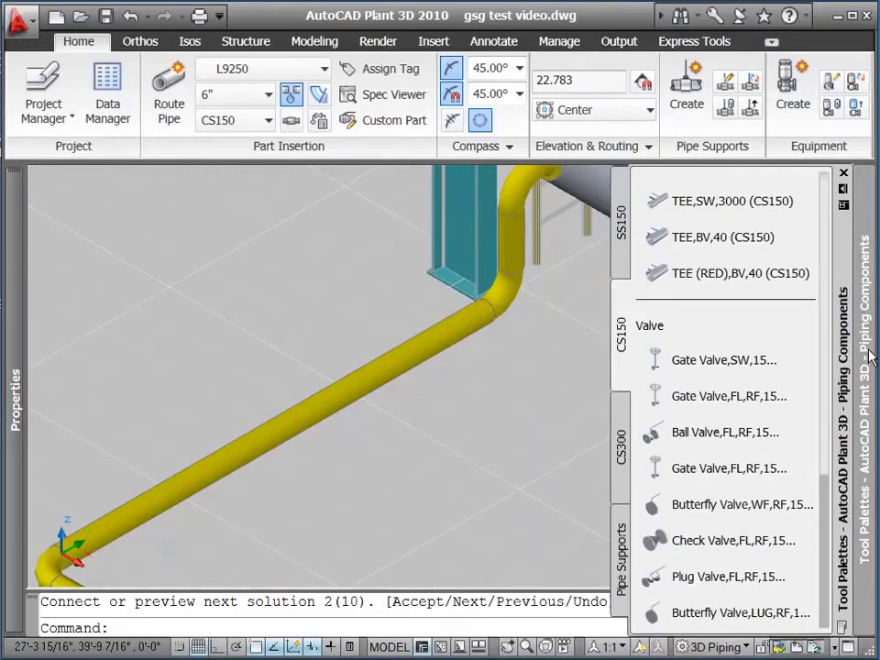
left_click(696, 396)
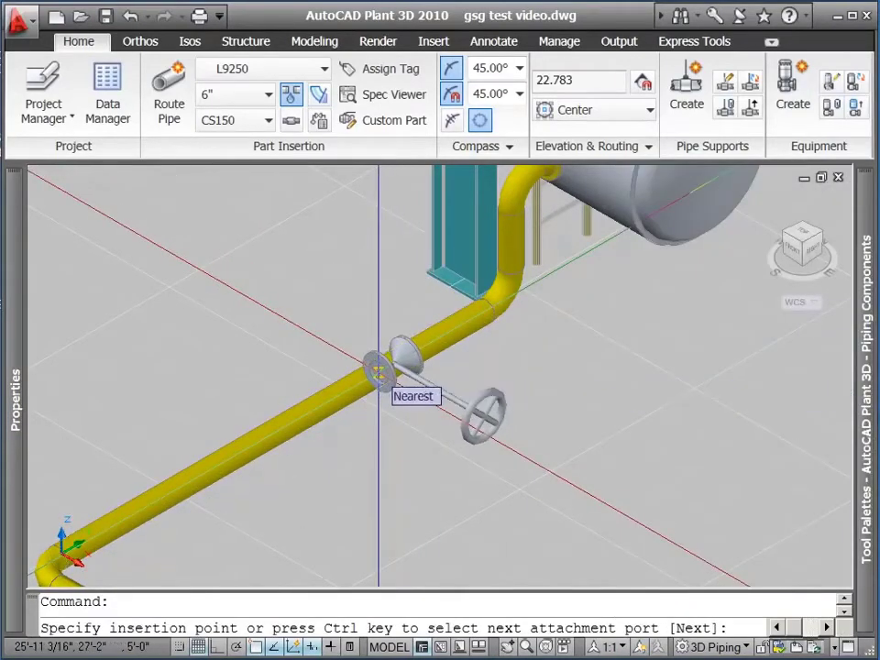
type("near")
key("Return")
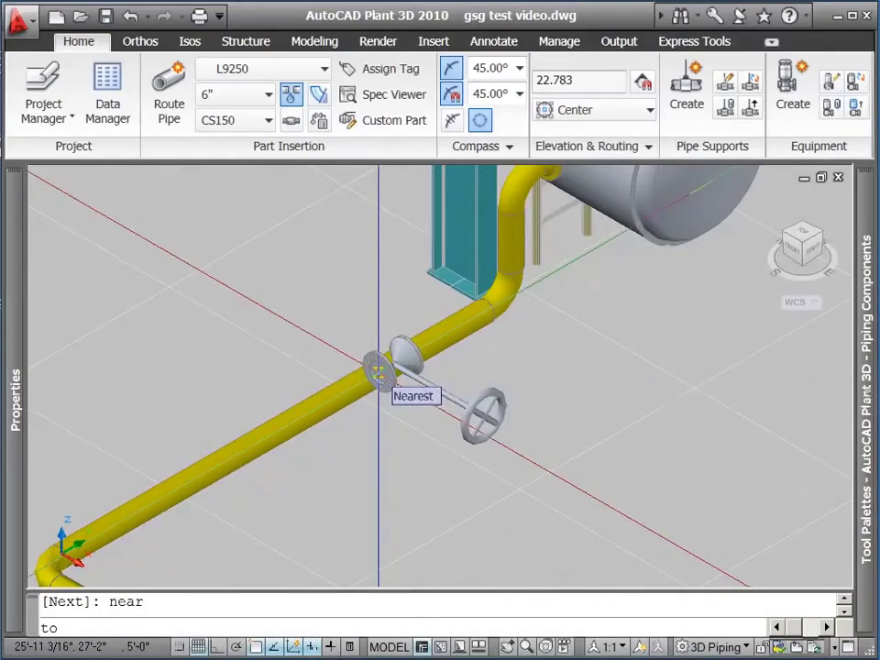
left_click(377, 371)
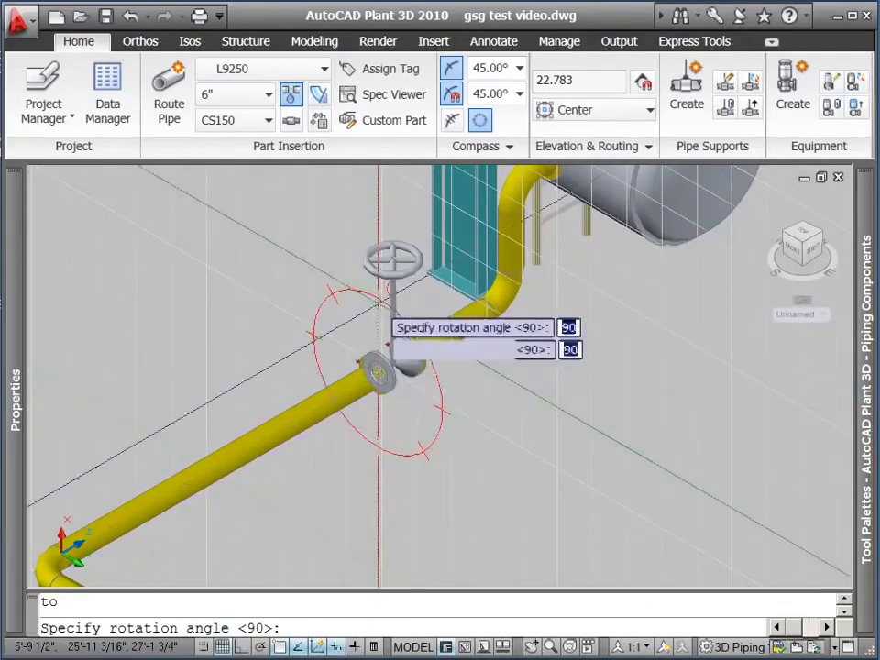
left_click(379, 276)
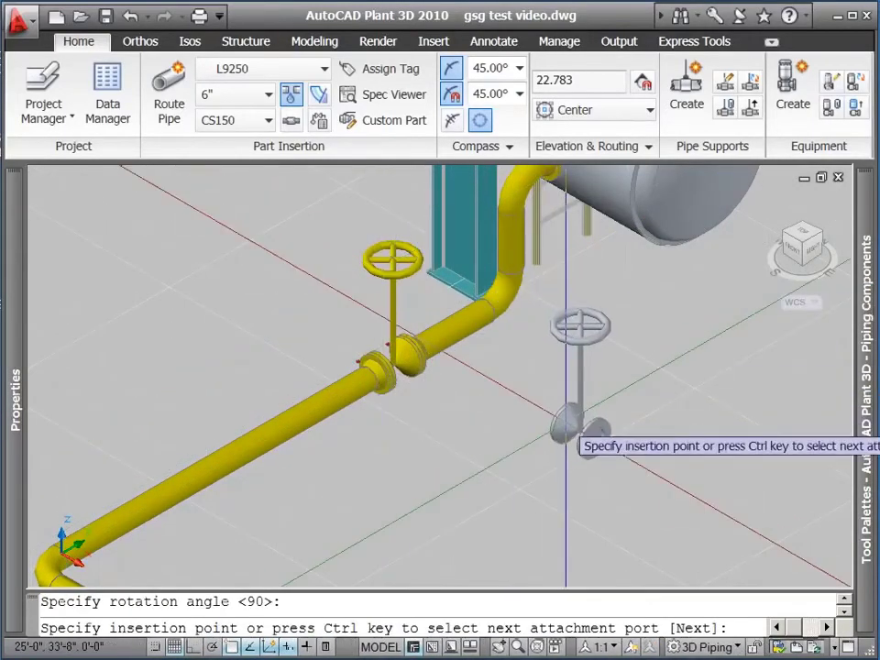
key("Escape")
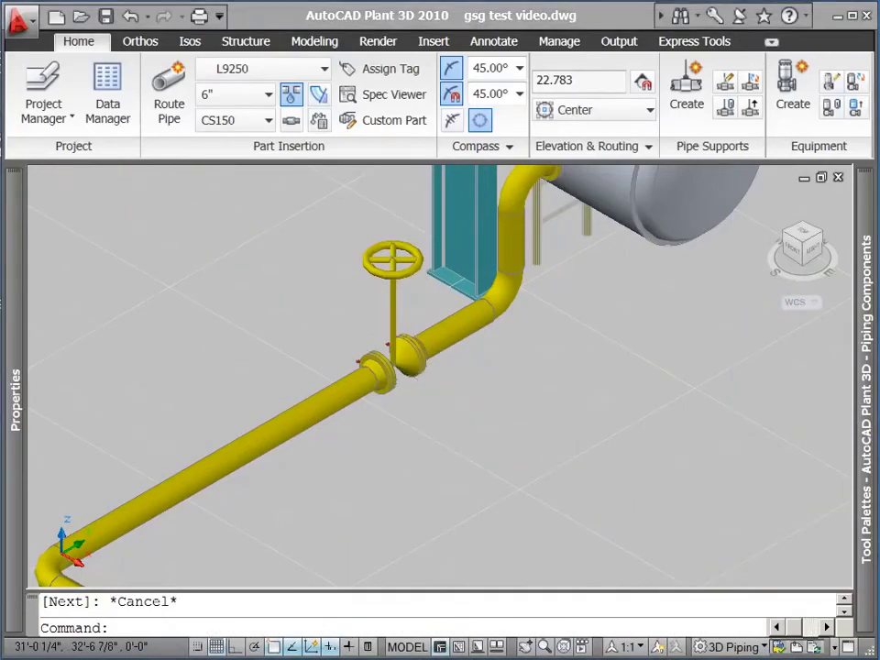